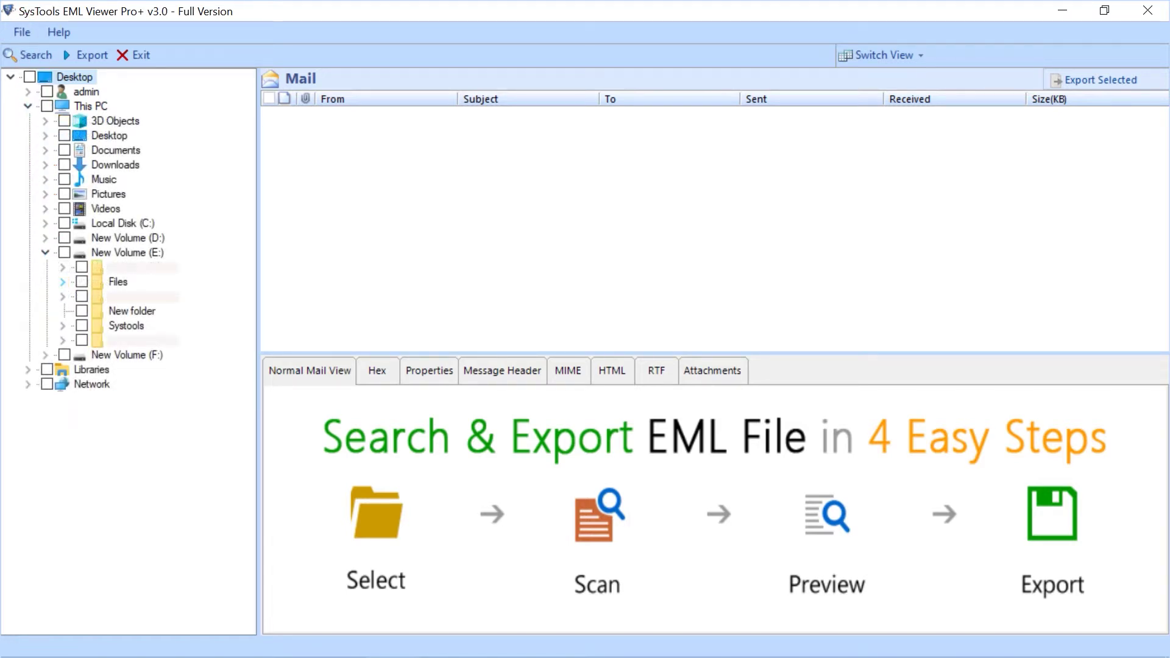
Step: Expand Files on New Volume (E:) to load the EML Files folder's 36 emails
{"action": "left_click", "coordinate": [62, 281]}
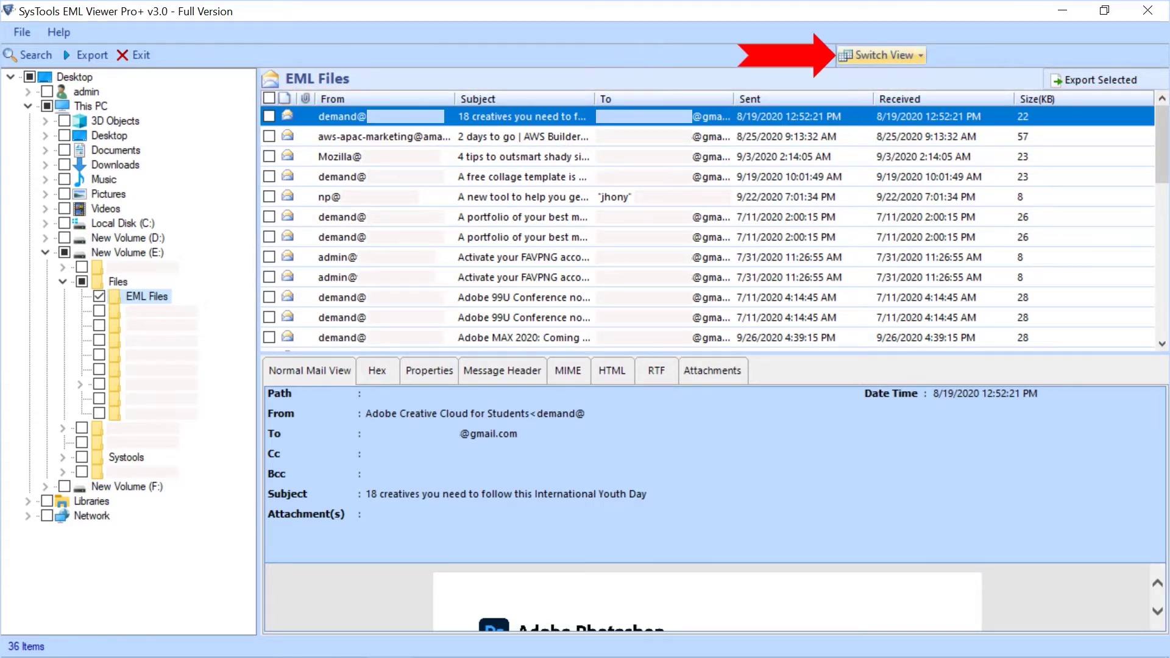
Step: Open the Switch View dropdown to see the horizontal and vertical layout options
{"action": "left_click", "coordinate": [881, 56]}
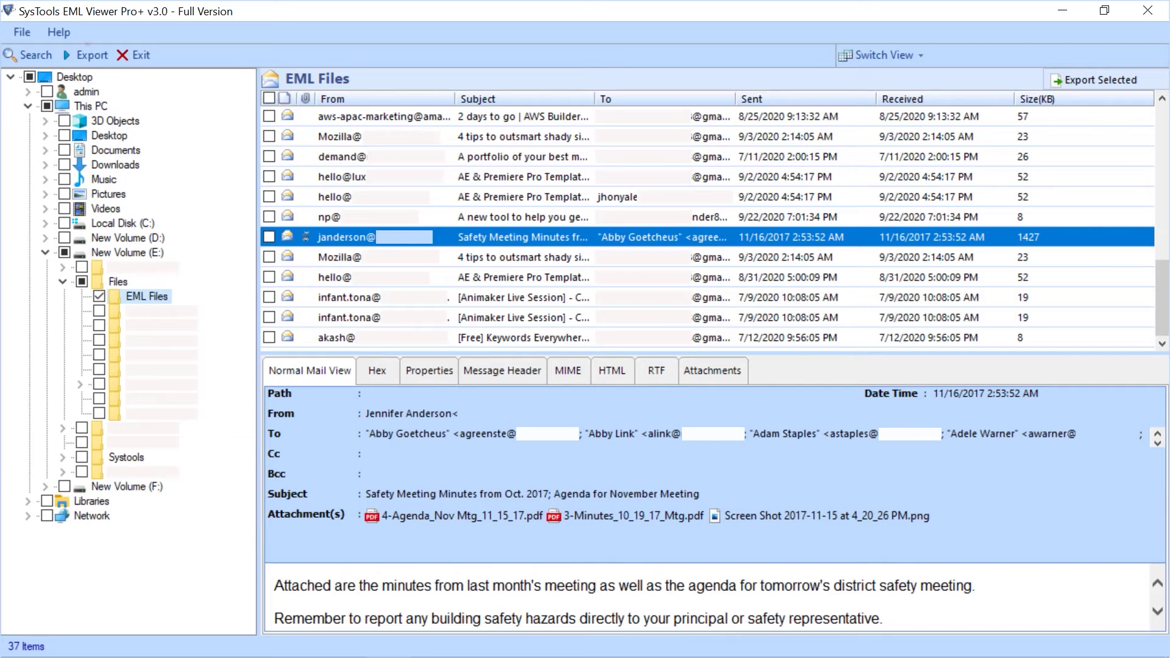
Step: Start exporting the loaded emails from the toolbar's Export button
{"action": "left_click", "coordinate": [88, 55]}
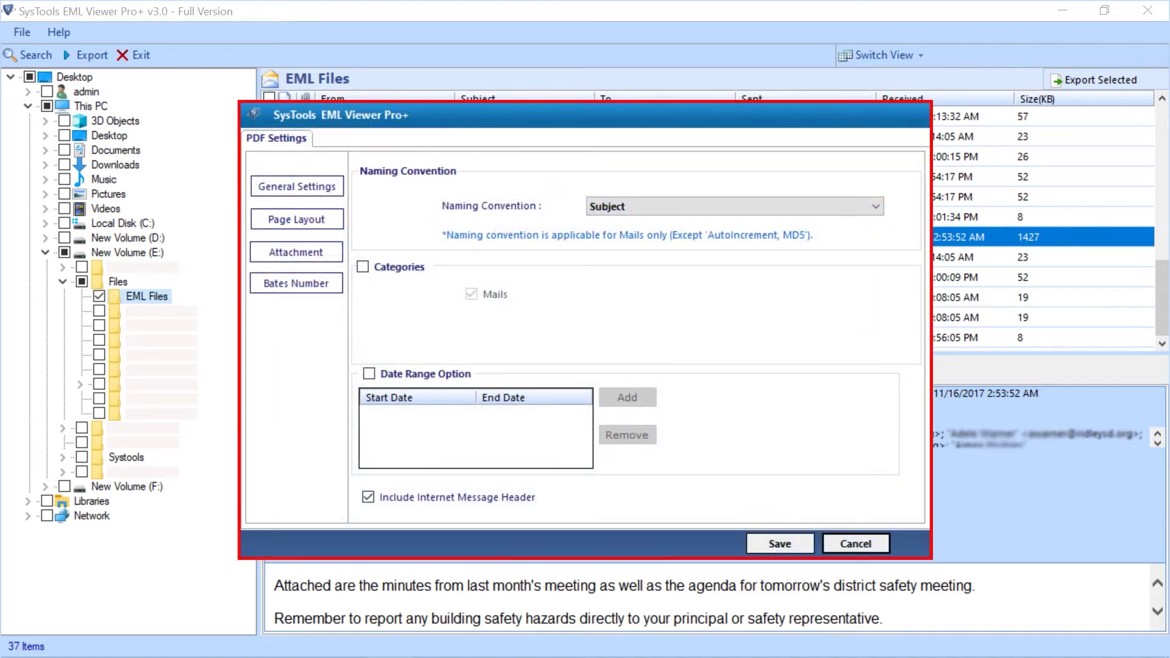
Step: Review the PDF naming convention choices and limit the export to the Mails category
{"action": "left_click", "coordinate": [735, 207]}
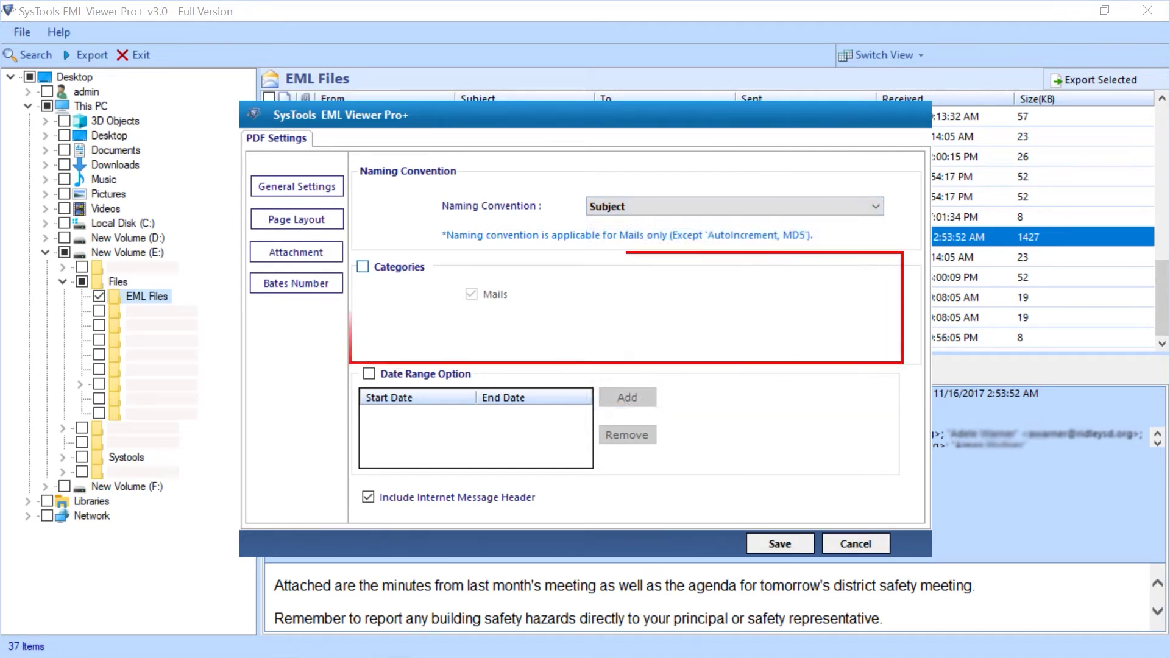
{"action": "left_click", "coordinate": [363, 266]}
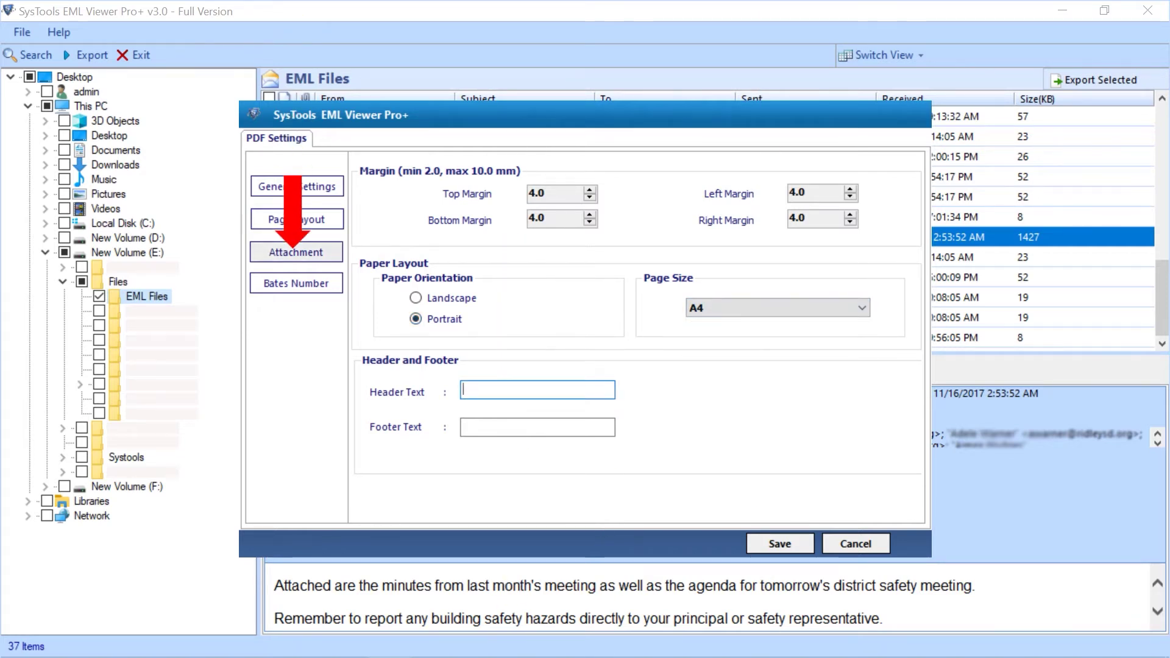
Step: Set attachments to be saved in their original file format
{"action": "left_click", "coordinate": [297, 252]}
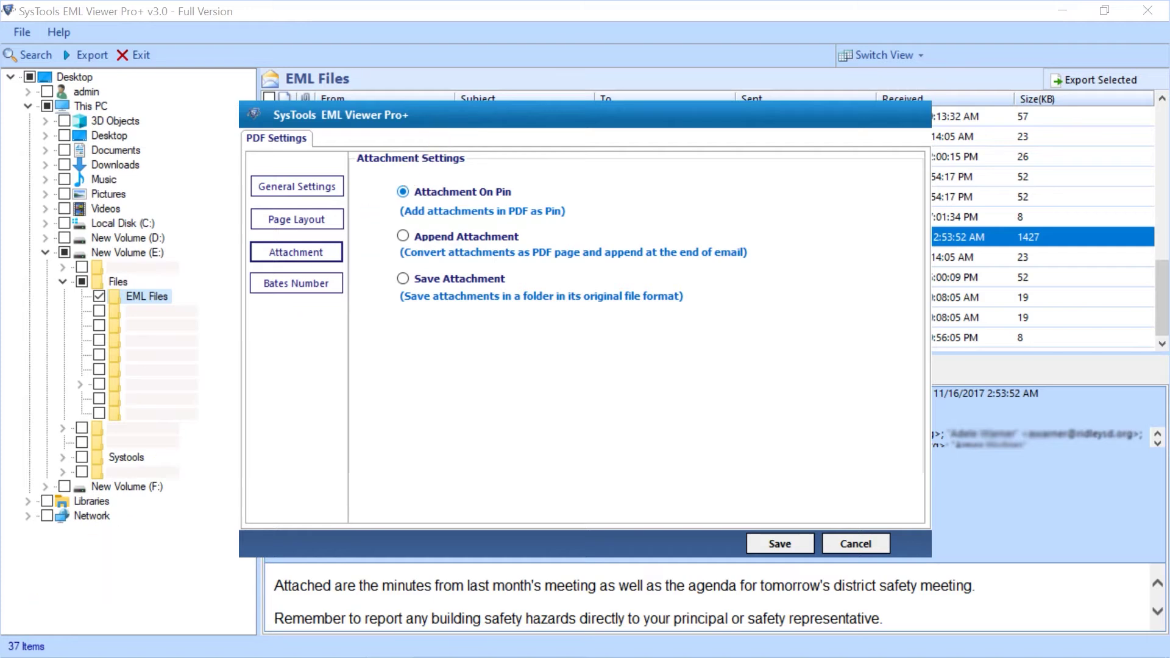
{"action": "left_click", "coordinate": [404, 235]}
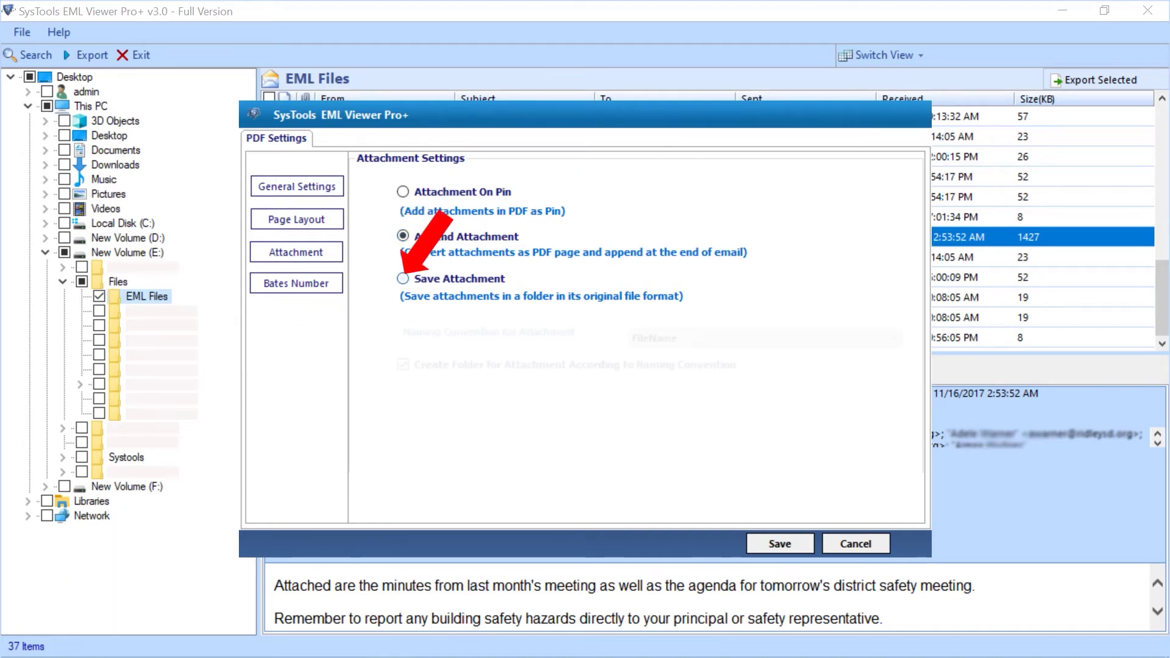
{"action": "left_click", "coordinate": [403, 279]}
{"action": "left_click", "coordinate": [893, 339]}
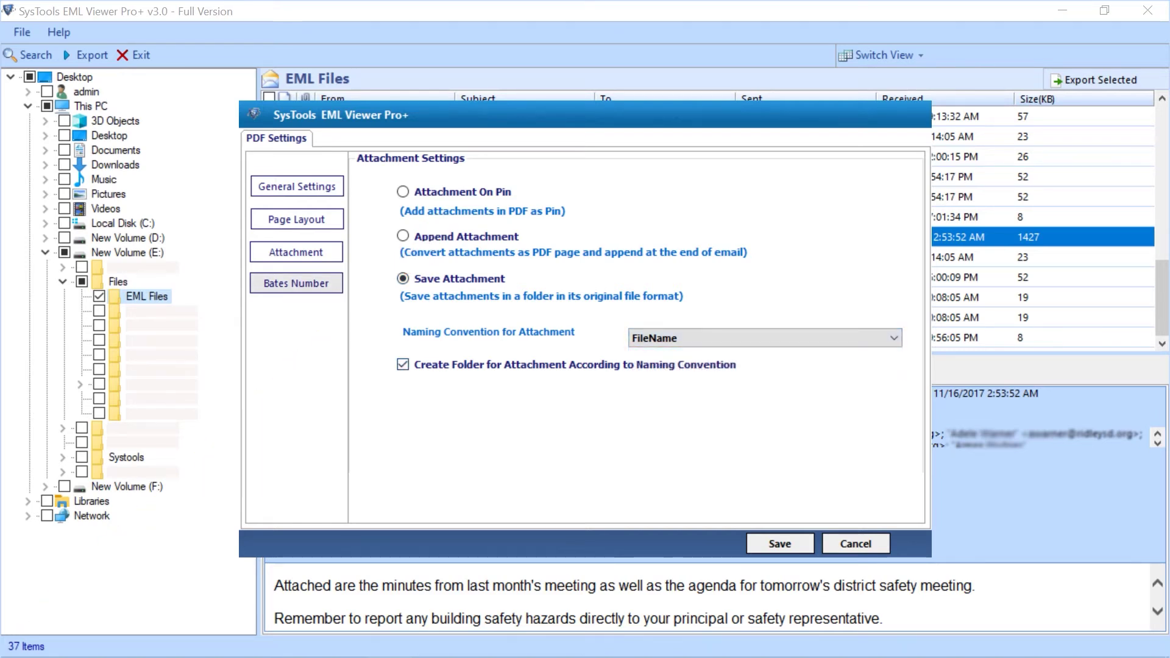
Step: Enable Bates numbering with an MM-dd-yyyy date stamp and save the PDF settings
{"action": "left_click", "coordinate": [297, 283]}
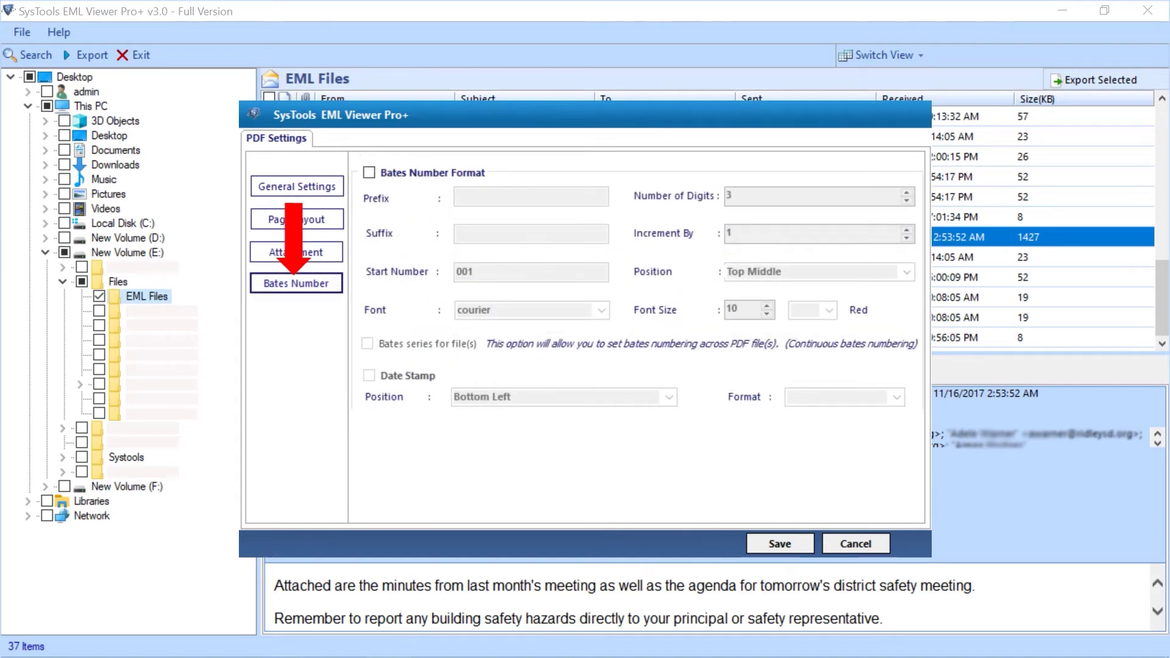
{"action": "left_click", "coordinate": [369, 173]}
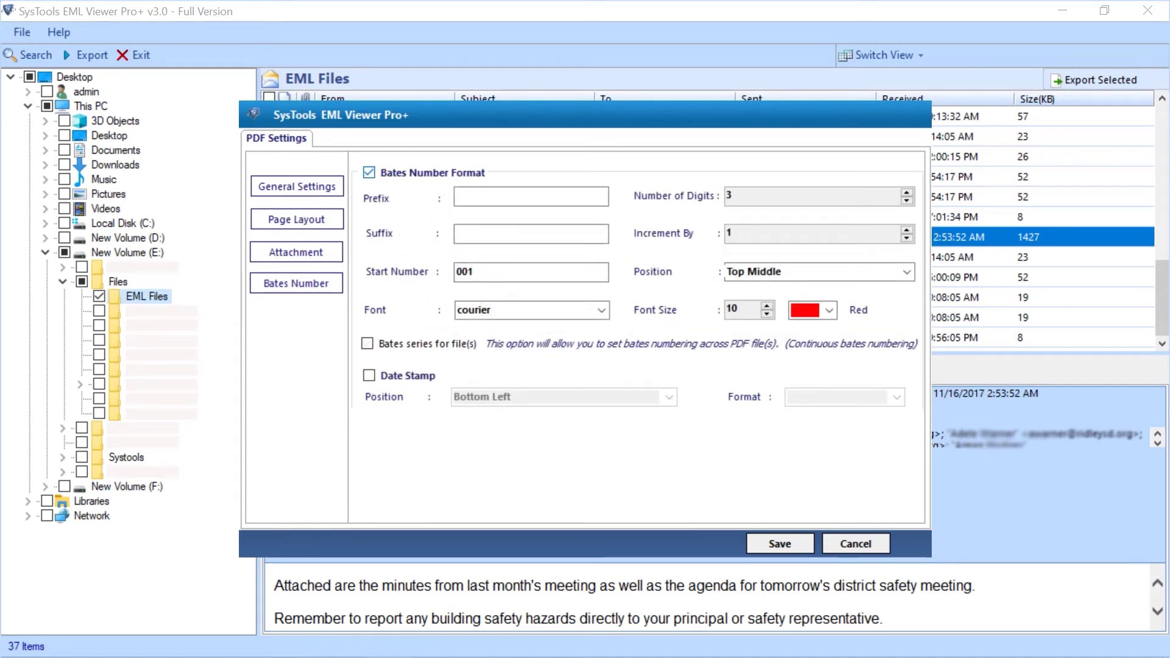
{"action": "left_click", "coordinate": [368, 375]}
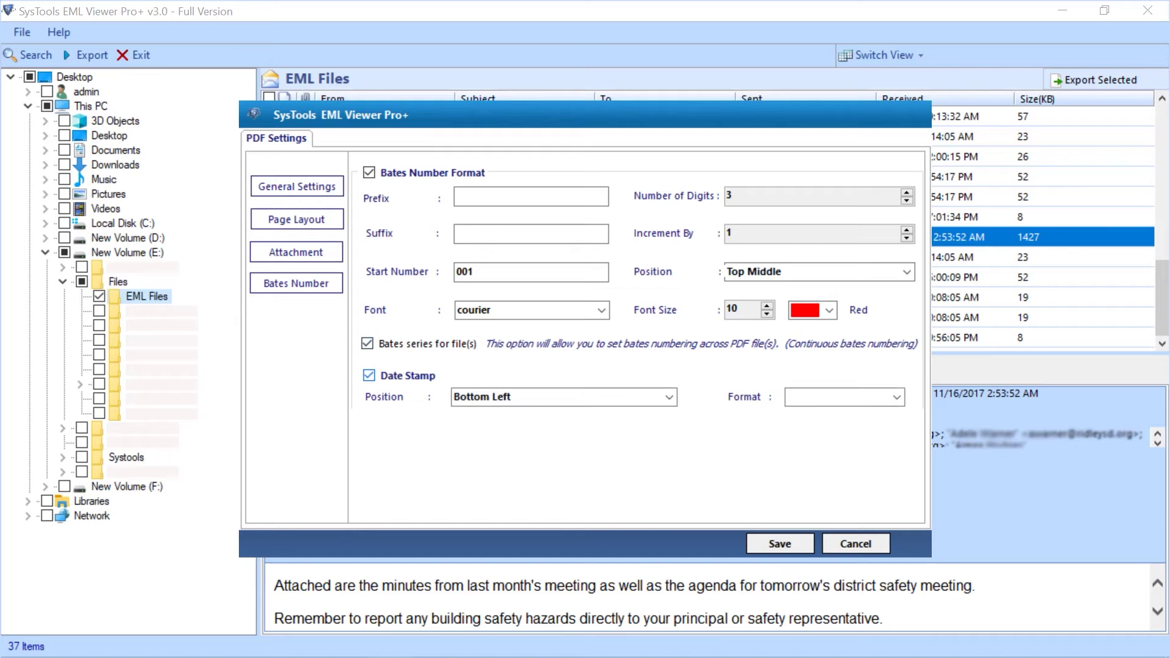
{"action": "left_click", "coordinate": [896, 397]}
{"action": "left_click", "coordinate": [817, 415]}
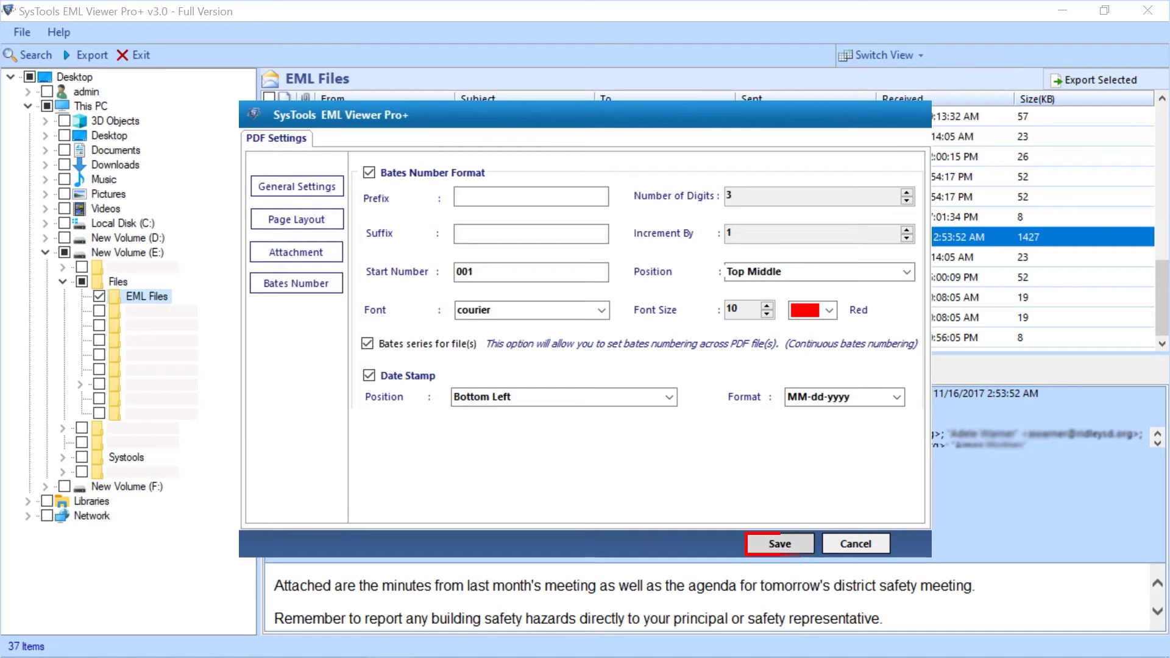
{"action": "left_click", "coordinate": [780, 543]}
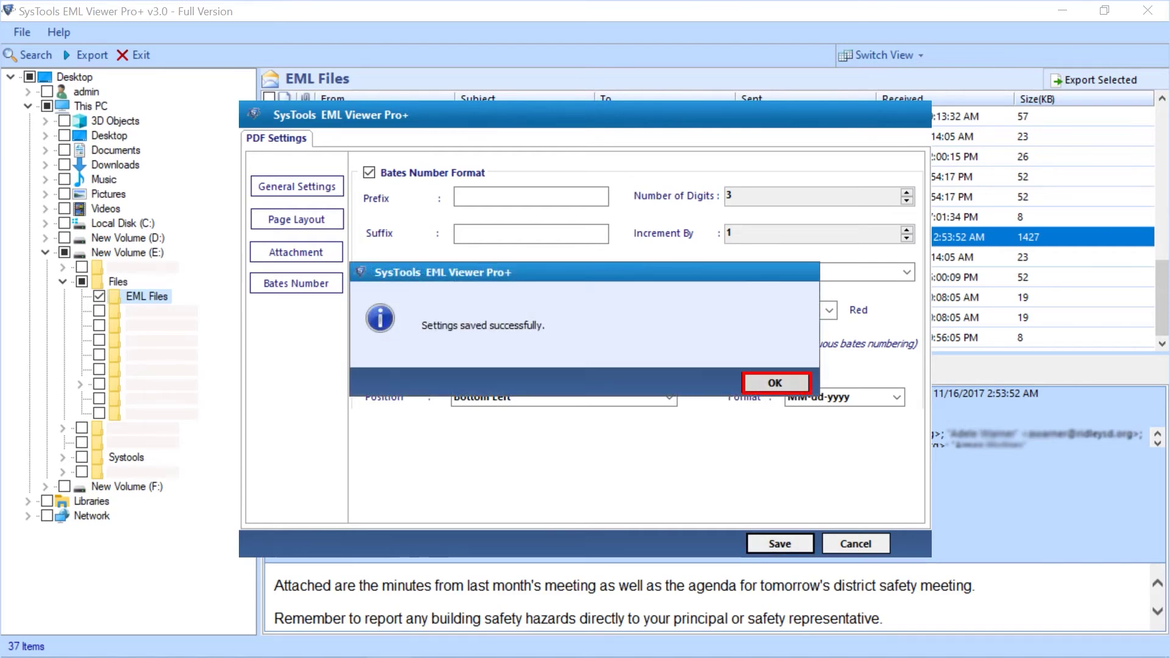
Step: Export the PDFs into a newly created Desktop folder named 'Output'
{"action": "key", "text": "Return"}
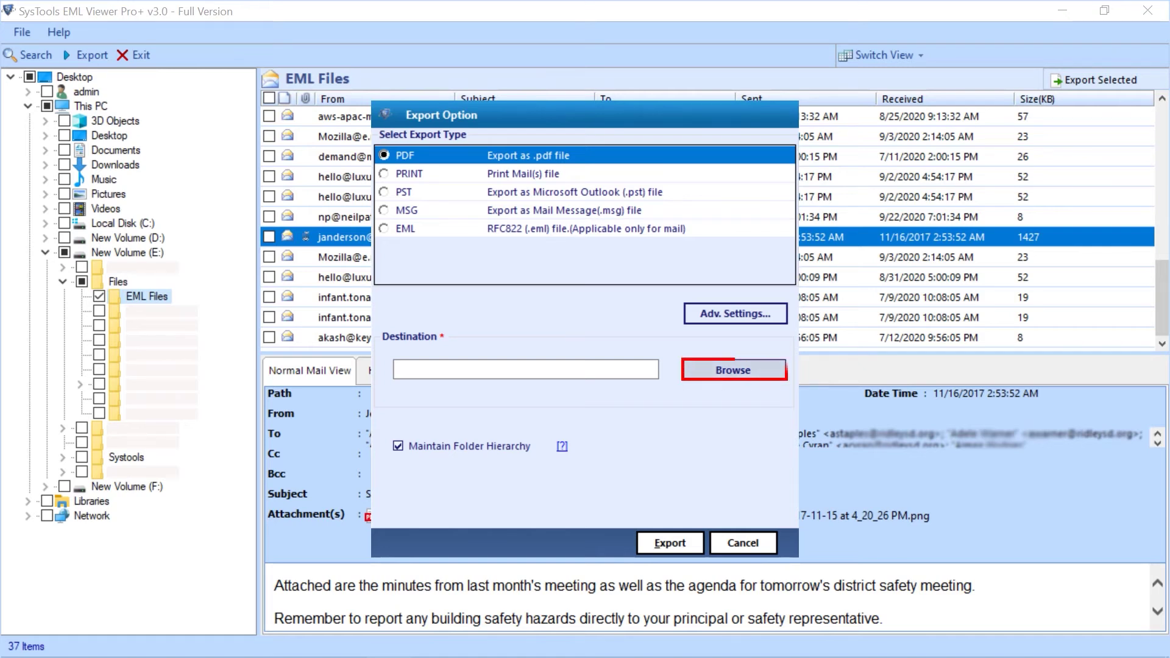
{"action": "key", "text": "Return"}
{"action": "left_click", "coordinate": [500, 451]}
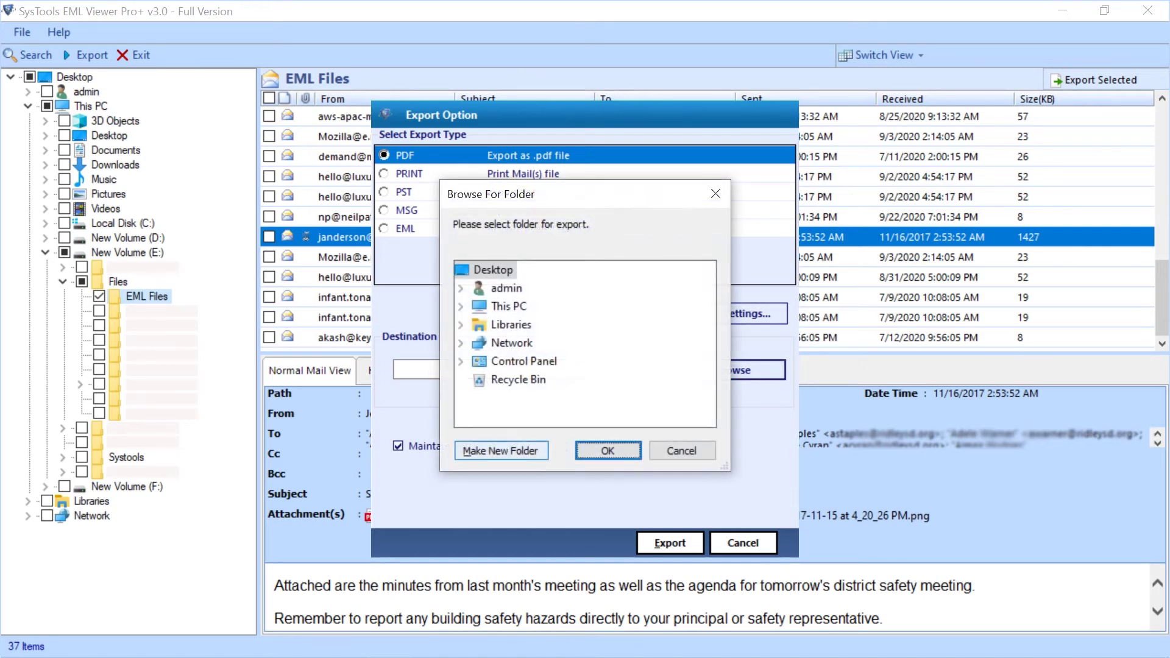
{"action": "type", "text": "Output"}
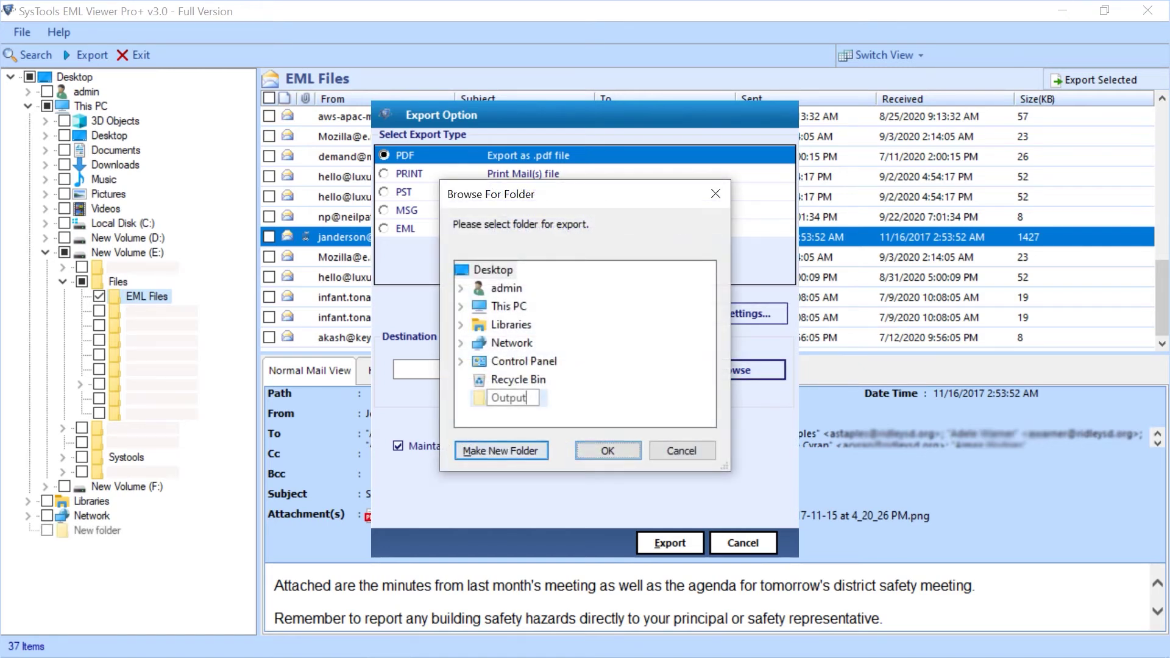
{"action": "key", "text": "Return"}
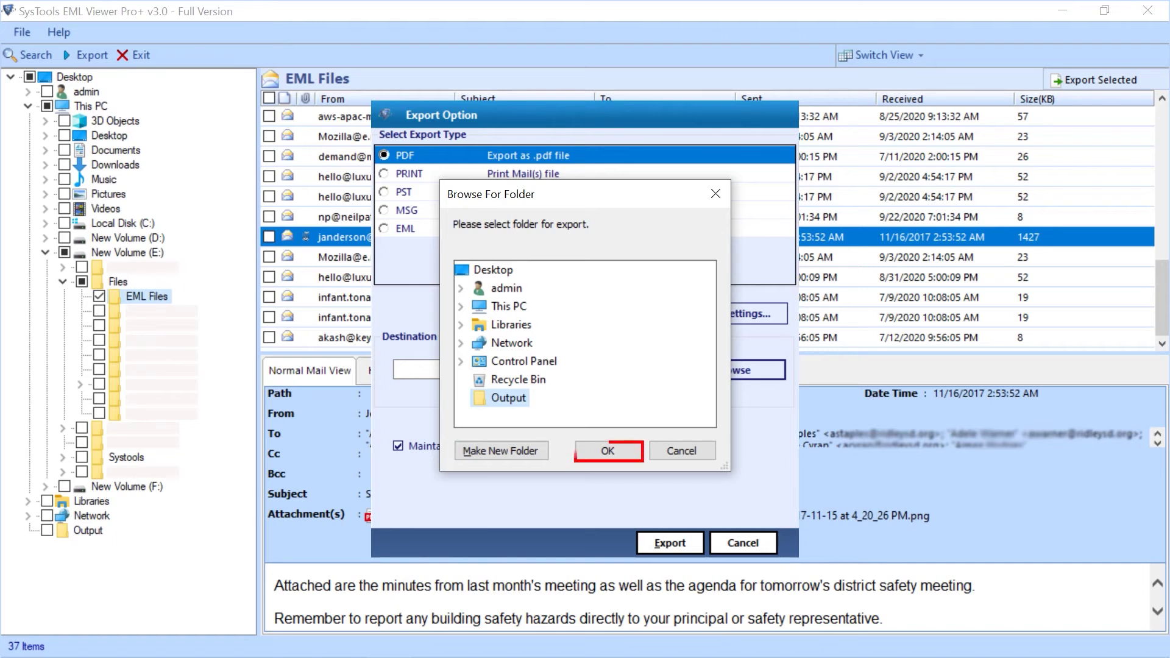
{"action": "key", "text": "Return"}
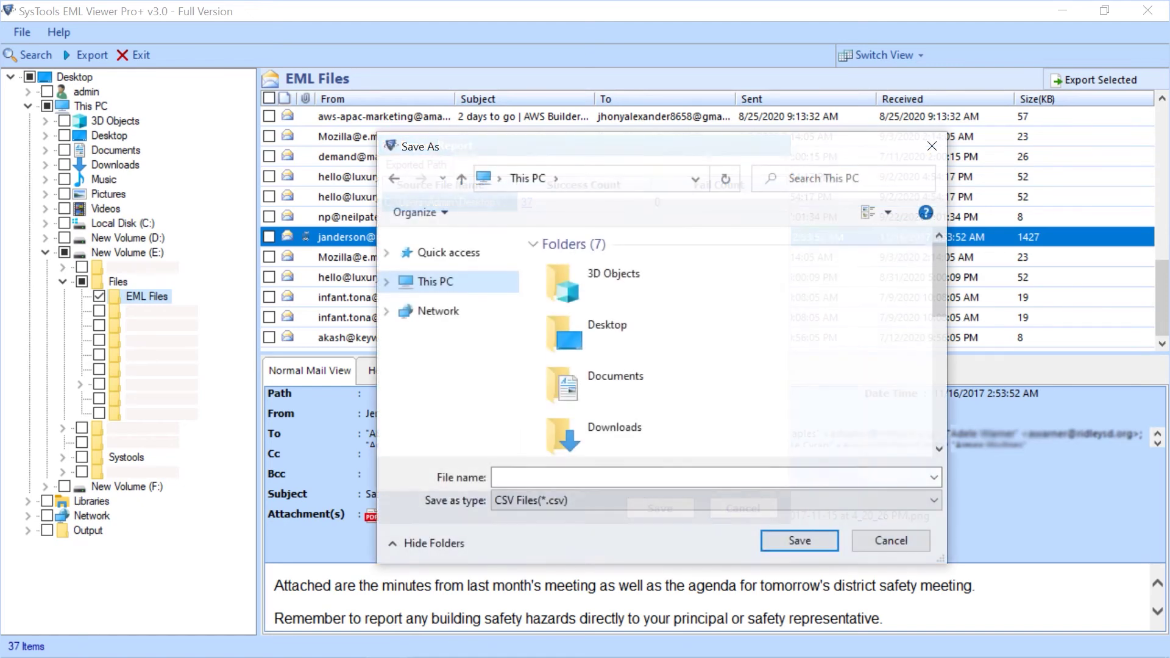
Step: Save the report in the Desktop folder as 'Export Report' in CSV format
{"action": "double_click", "coordinate": [607, 332]}
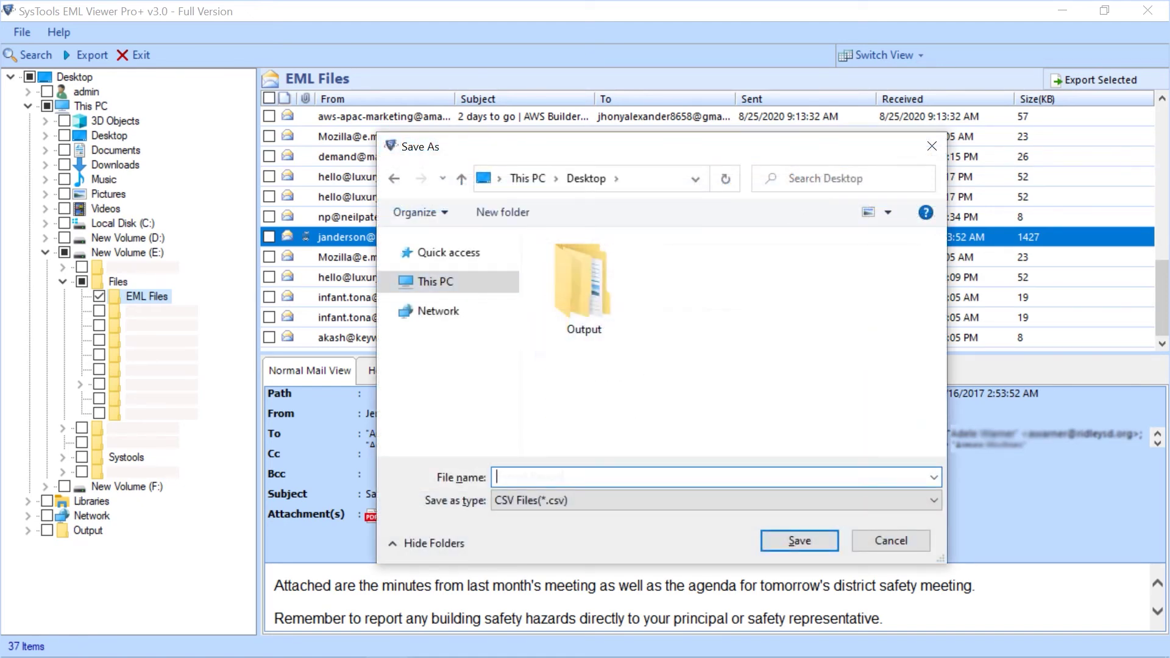
{"action": "type", "text": "Export Report"}
{"action": "key", "text": "Return"}
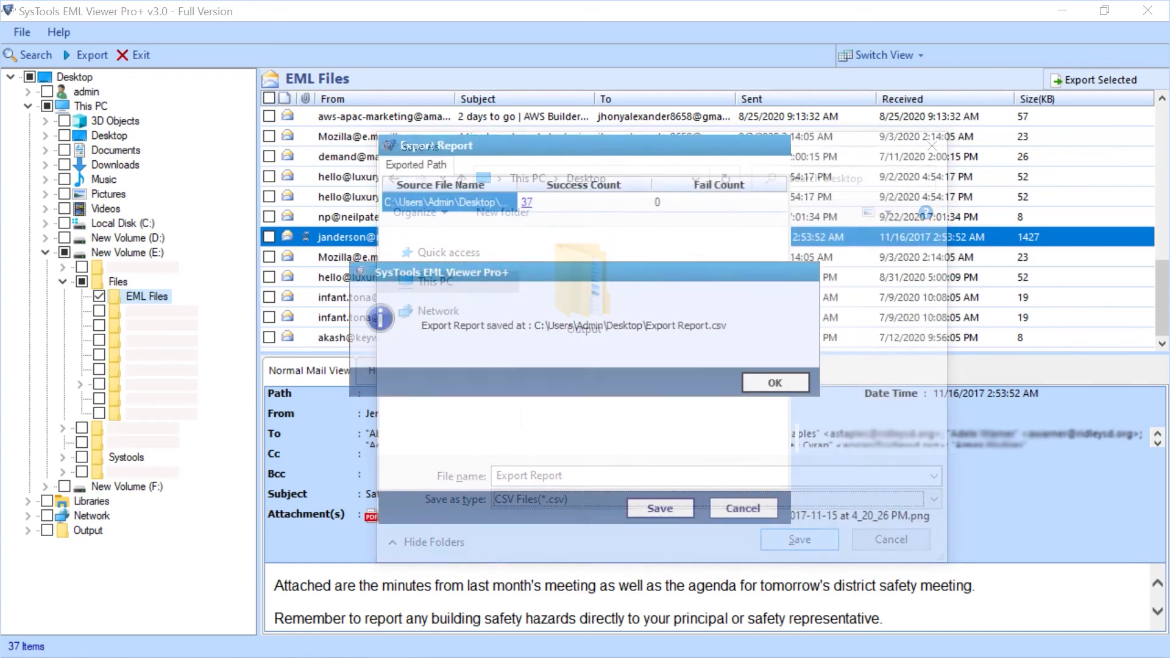